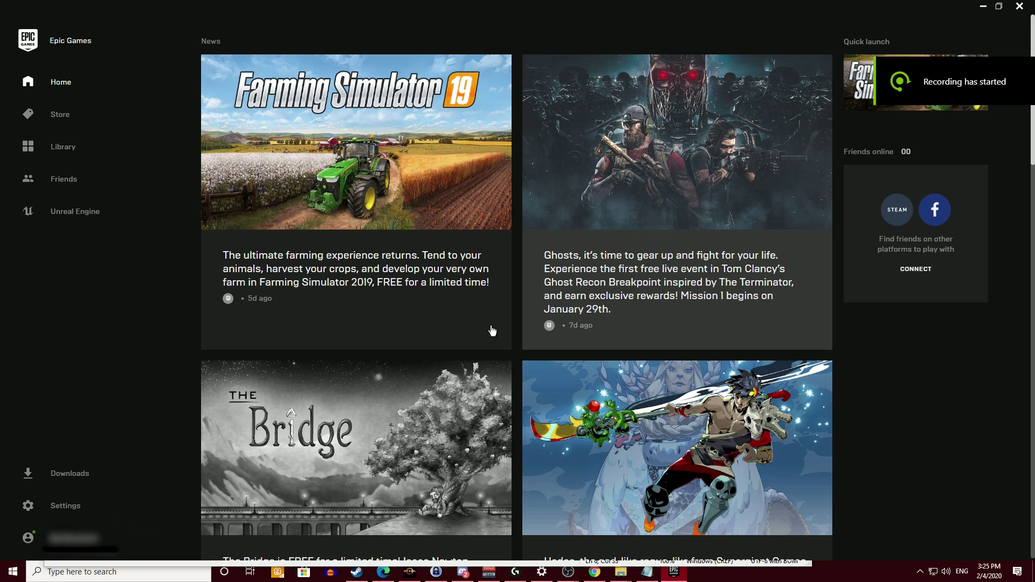
pyautogui.scroll(-2, 205, 348)
# - Add the -server command line argument to Farming Simulator 19 in launcher settings, then launch it
pyautogui.click(76, 507)
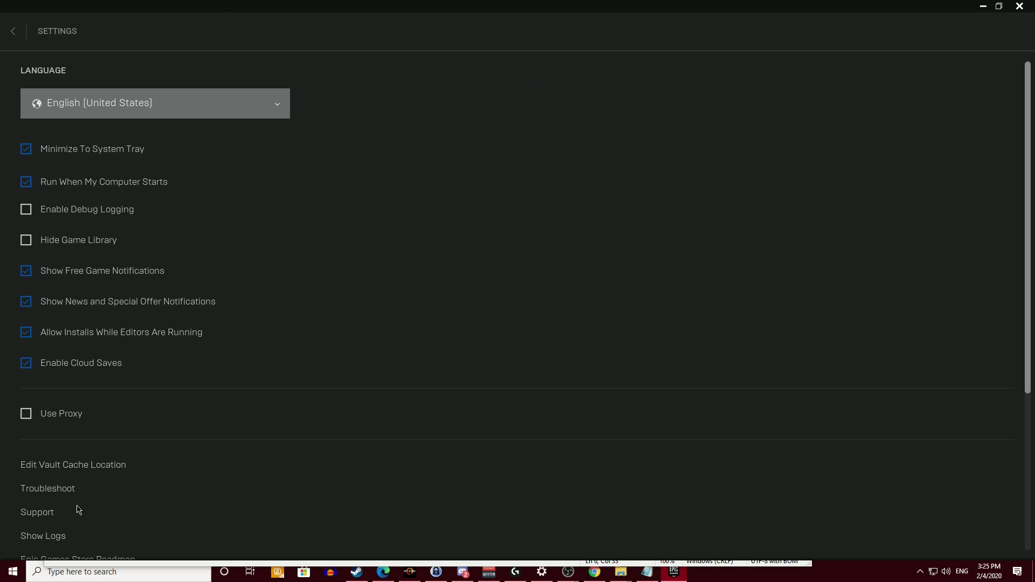
pyautogui.scroll(-1, 138, 376)
pyautogui.scroll(-2, 138, 375)
pyautogui.scroll(-1, 141, 297)
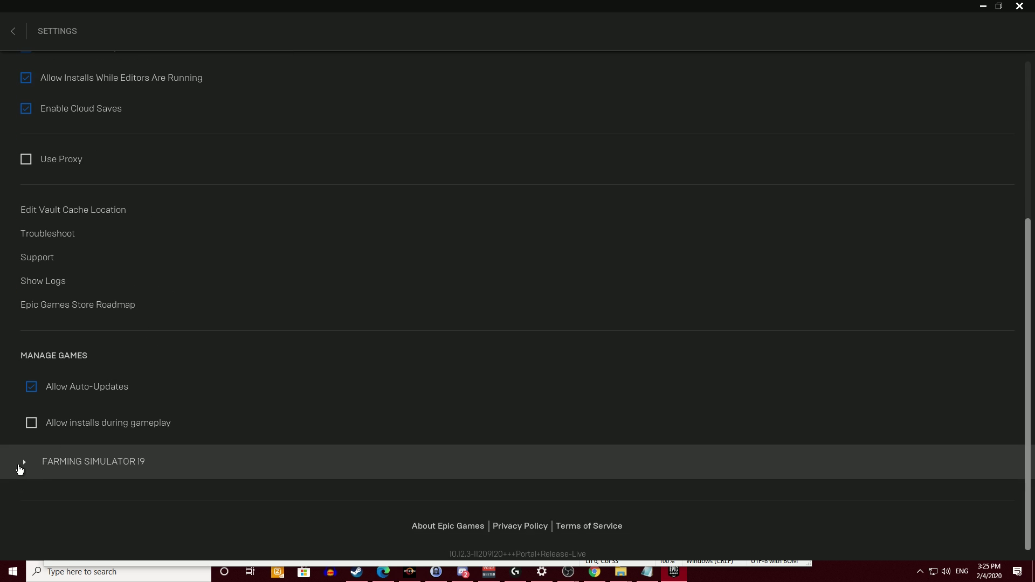
pyautogui.click(20, 461)
pyautogui.scroll(-1, 89, 453)
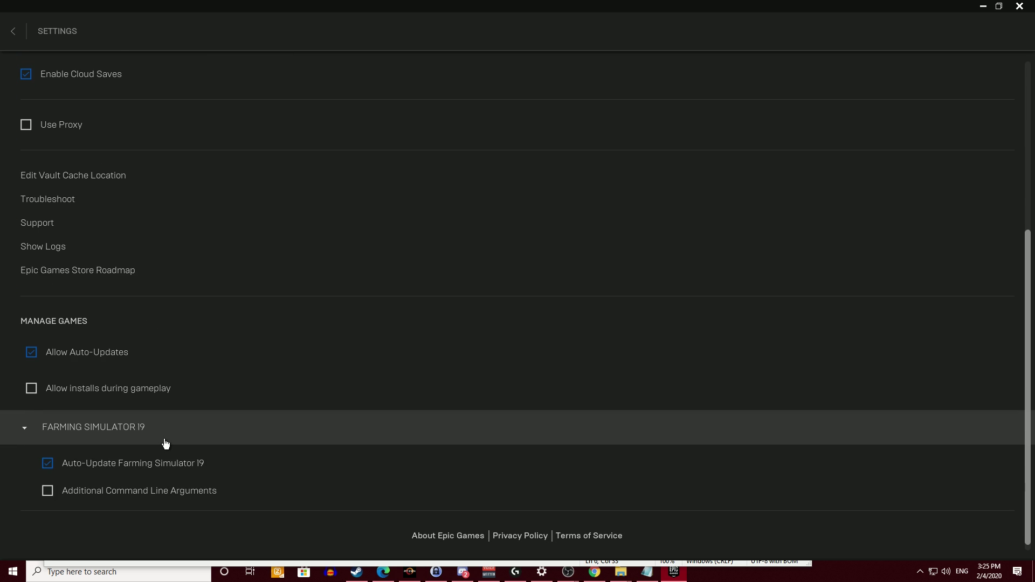
pyautogui.click(47, 491)
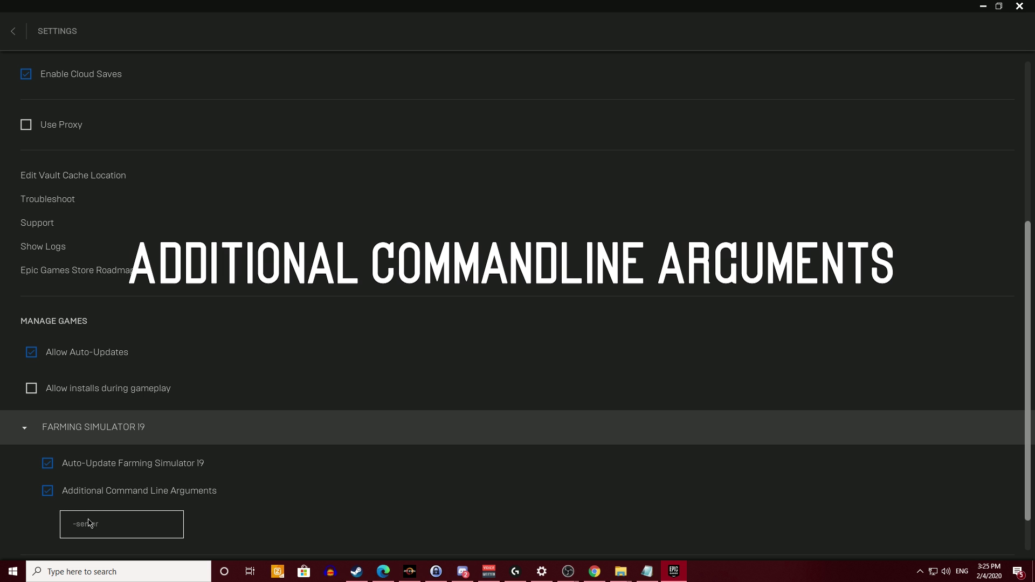
pyautogui.moveTo(73, 525); pyautogui.dragTo(240, 522)
pyautogui.click(257, 522)
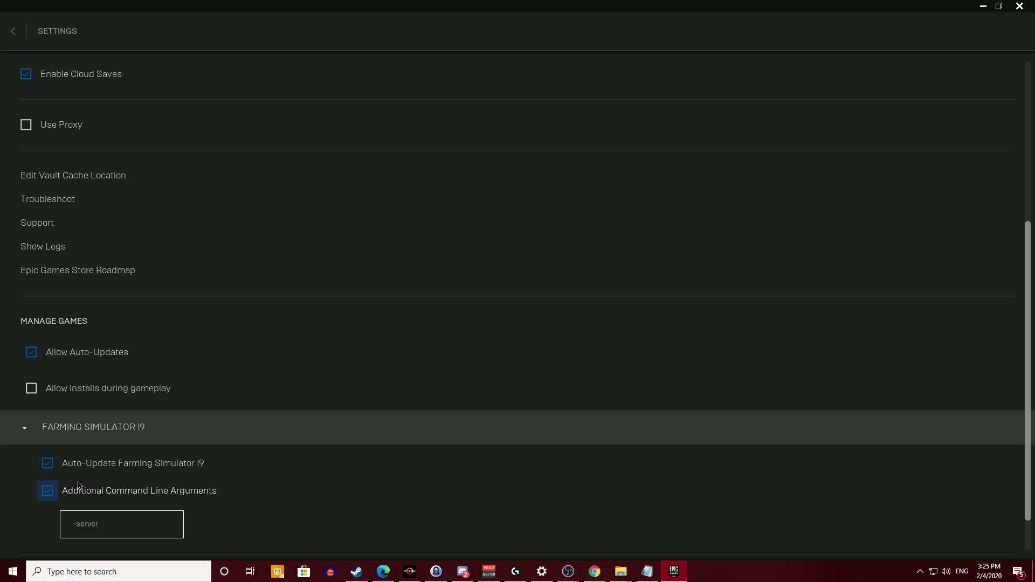
pyautogui.scroll(2, 145, 463)
pyautogui.click(14, 29)
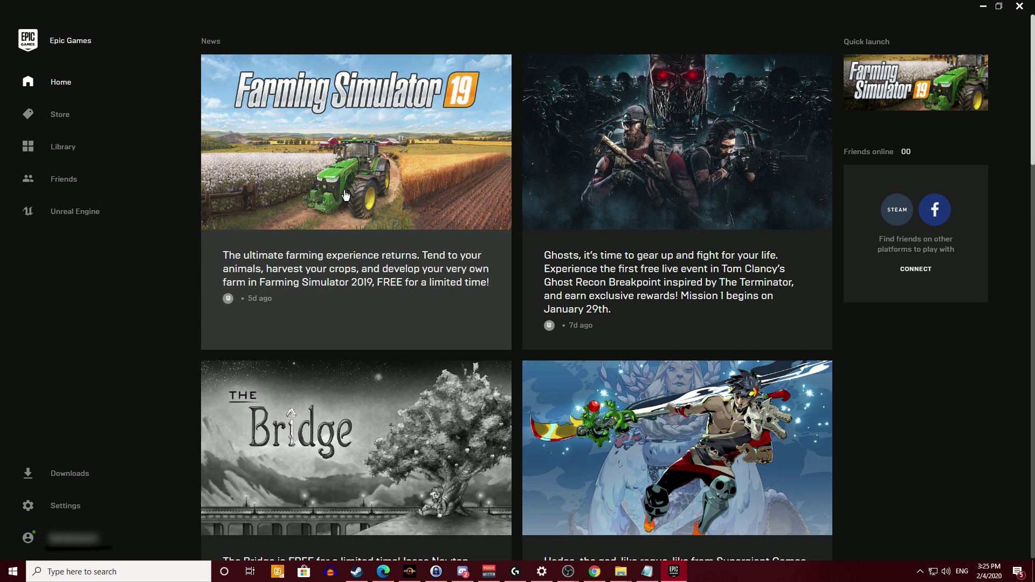
pyautogui.click(345, 195)
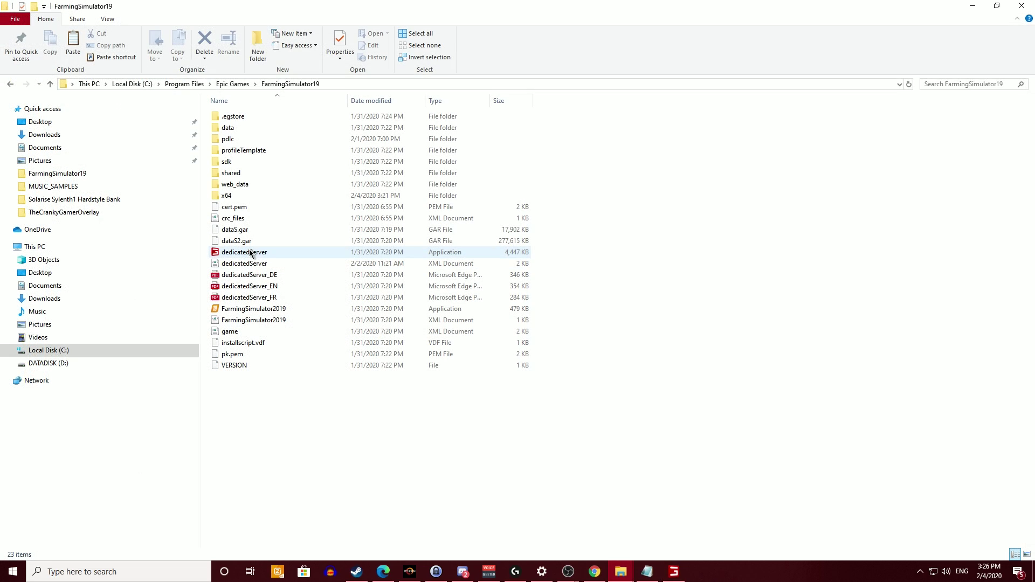
# - Run dedicatedServer.exe from the FarmingSimulator19 install folder
pyautogui.doubleClick(251, 254)
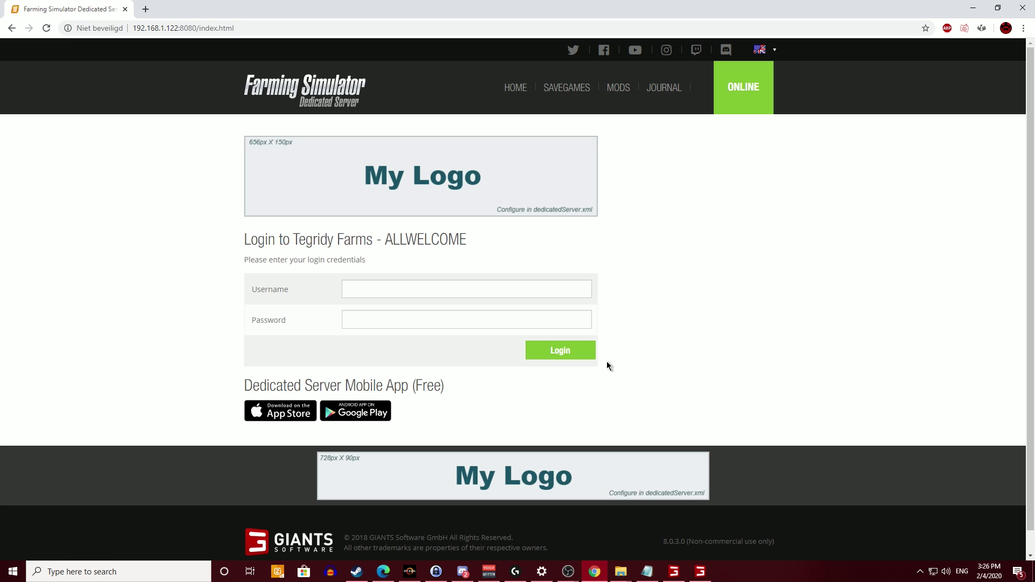
# - Enter username admin and copy the admin passphrase from dedicatedServer.xml in Notepad
pyautogui.moveTo(621, 571)
pyautogui.click(612, 536)
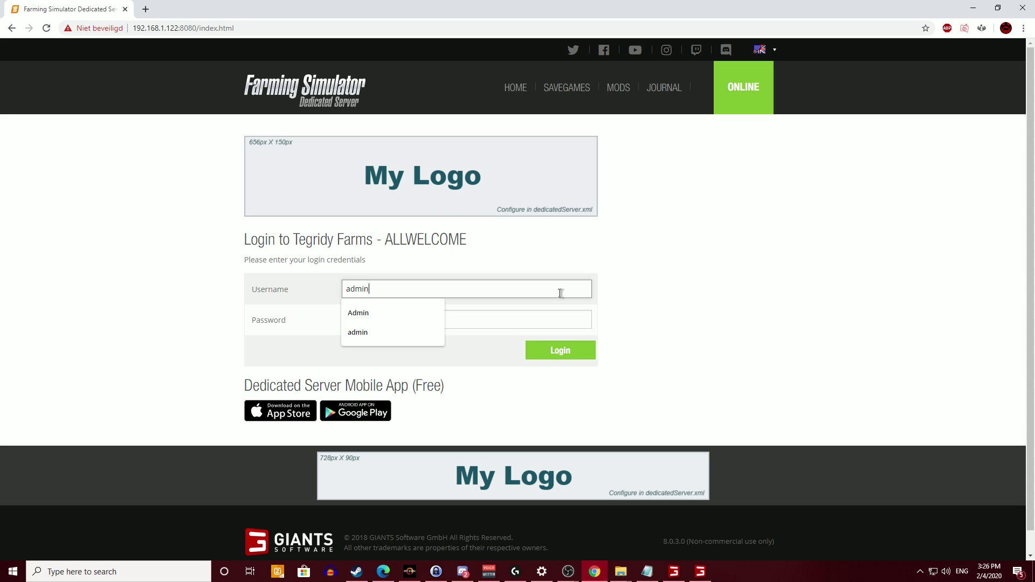
pyautogui.click(530, 317)
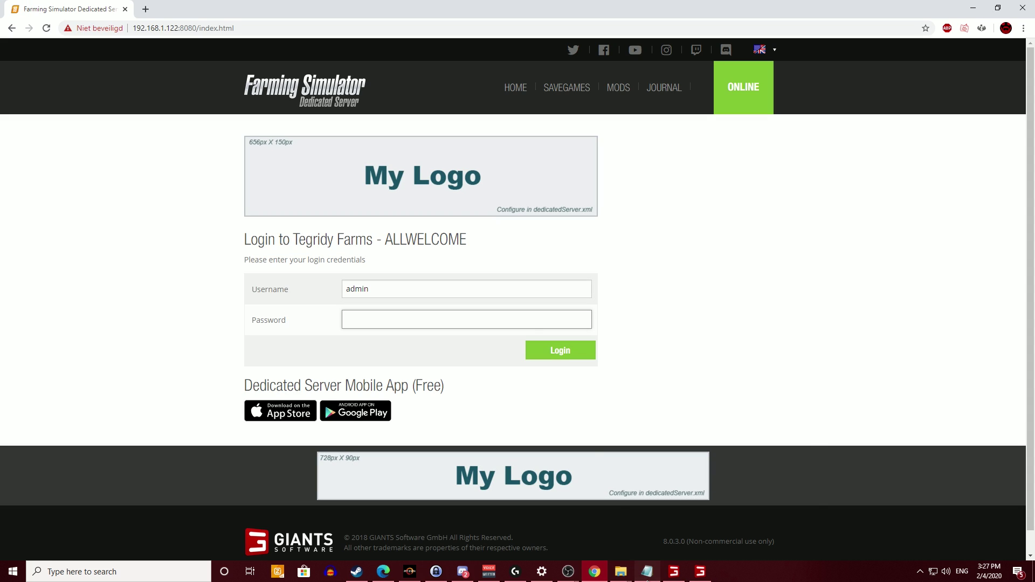
pyautogui.click(646, 572)
pyautogui.rightClick(169, 223)
pyautogui.click(199, 263)
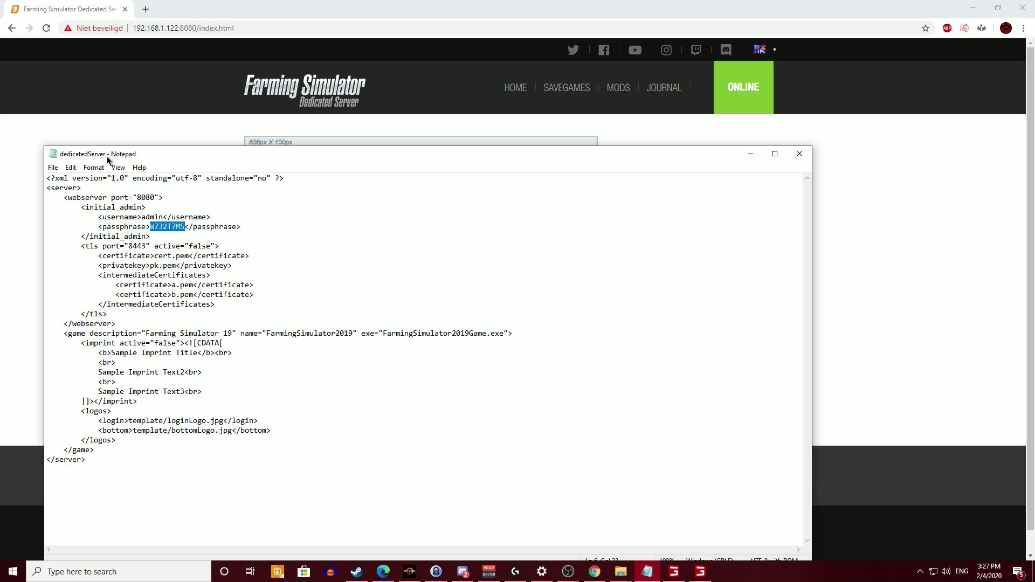
pyautogui.moveTo(620, 571)
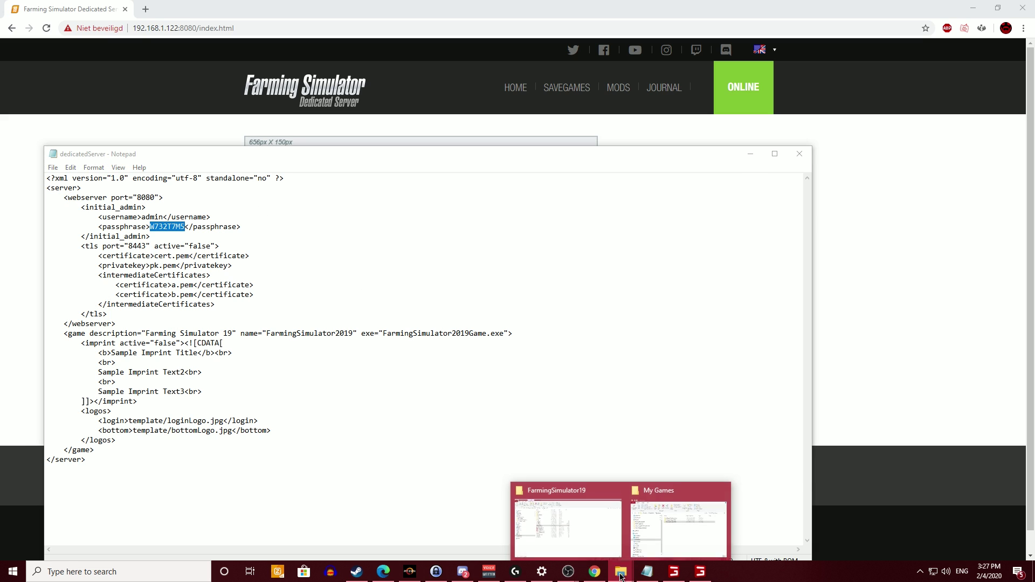
# - Paste the passphrase as the password, log in, and highlight the game-not-activated warning
pyautogui.click(570, 526)
pyautogui.hotkey('ctrl', 'v')
pyautogui.click(561, 352)
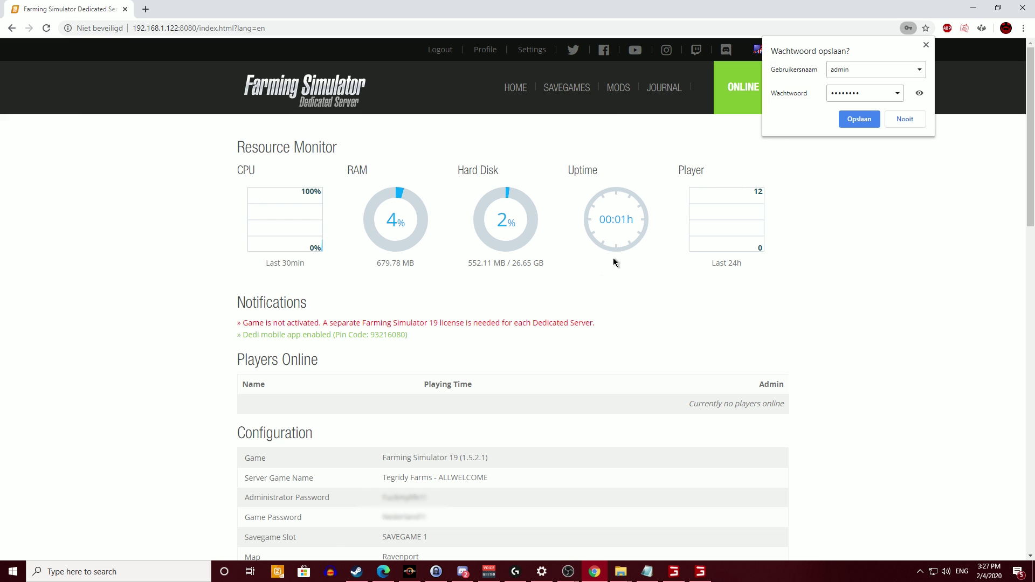
pyautogui.moveTo(243, 322); pyautogui.dragTo(639, 327)
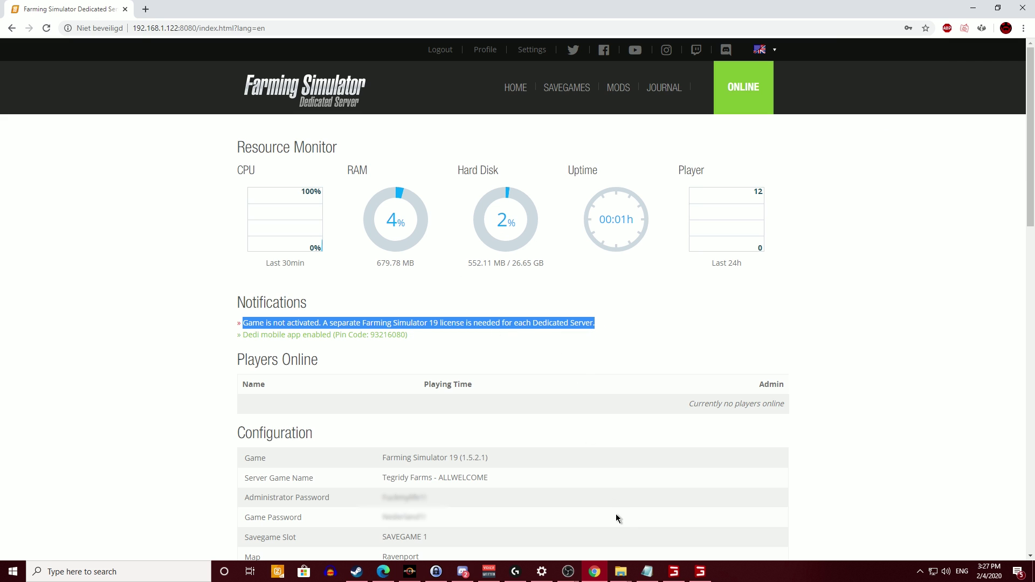
# - Open gameSettings.xml in Notepad++ via its right-click menu
pyautogui.hotkey('alt', 'Tab')
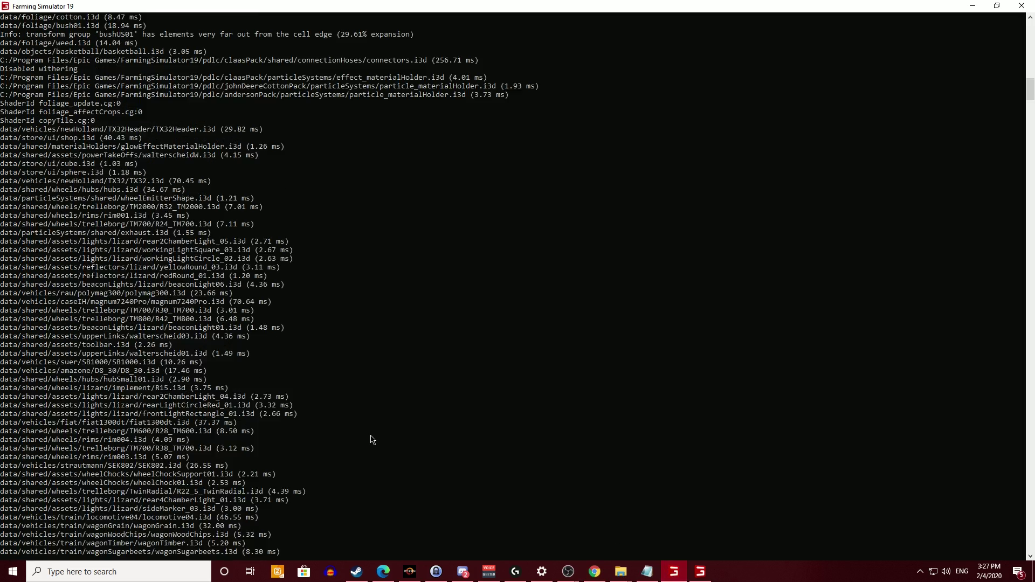
pyautogui.scroll(5, 371, 438)
pyautogui.scroll(5, 371, 439)
pyautogui.scroll(5, 372, 439)
pyautogui.scroll(5, 371, 440)
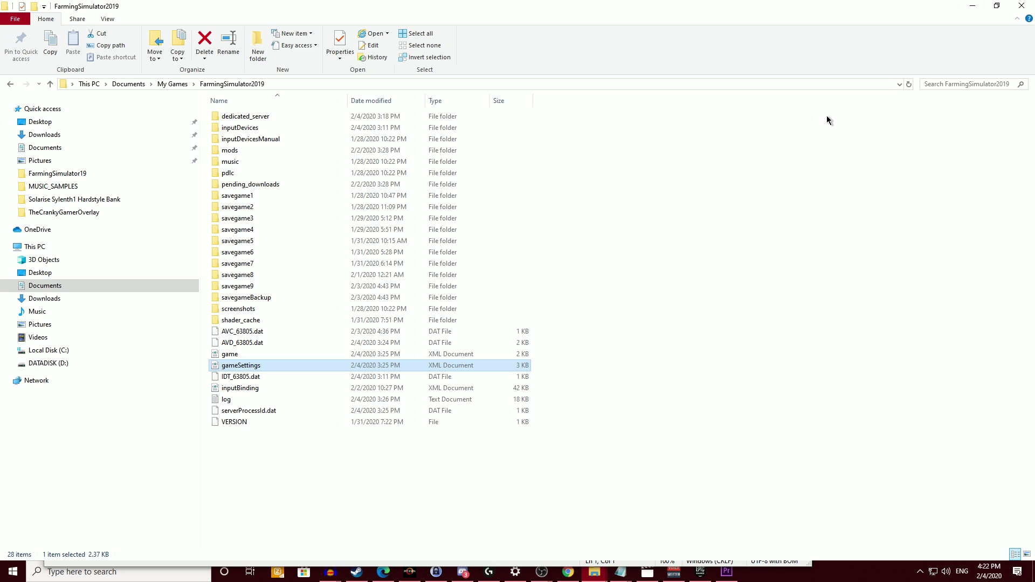
pyautogui.rightClick(256, 367)
pyautogui.click(320, 135)
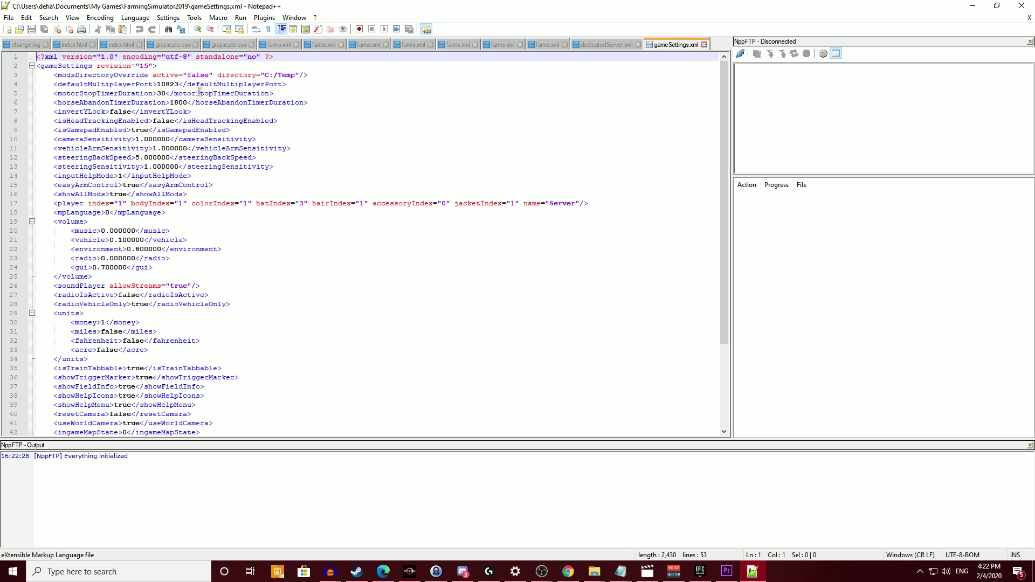
# - Search the file for 'accept' and select autoAccept="true" on line 50
pyautogui.hotkey('ctrl', 'f')
pyautogui.write('accept')
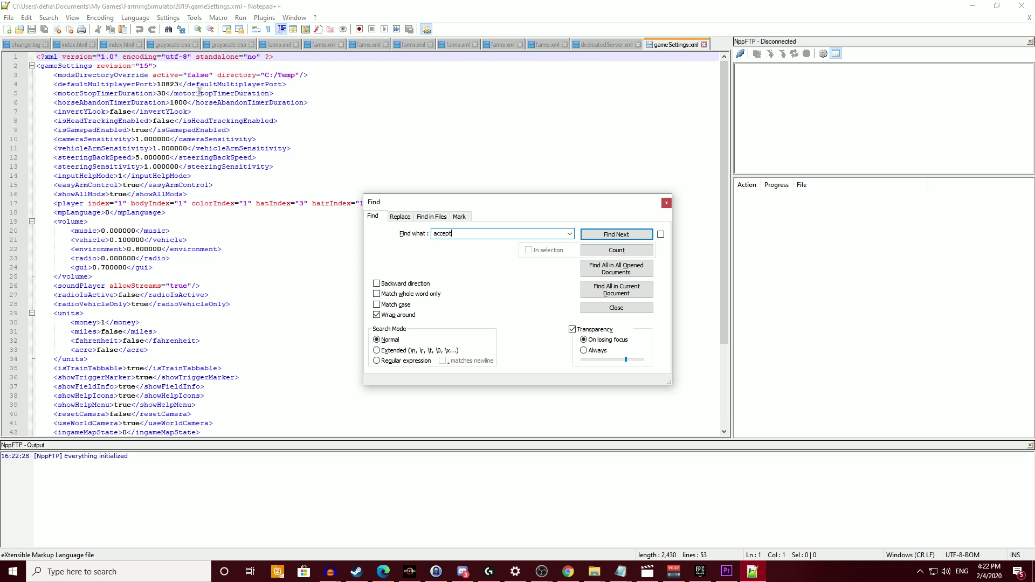
pyautogui.press('Return')
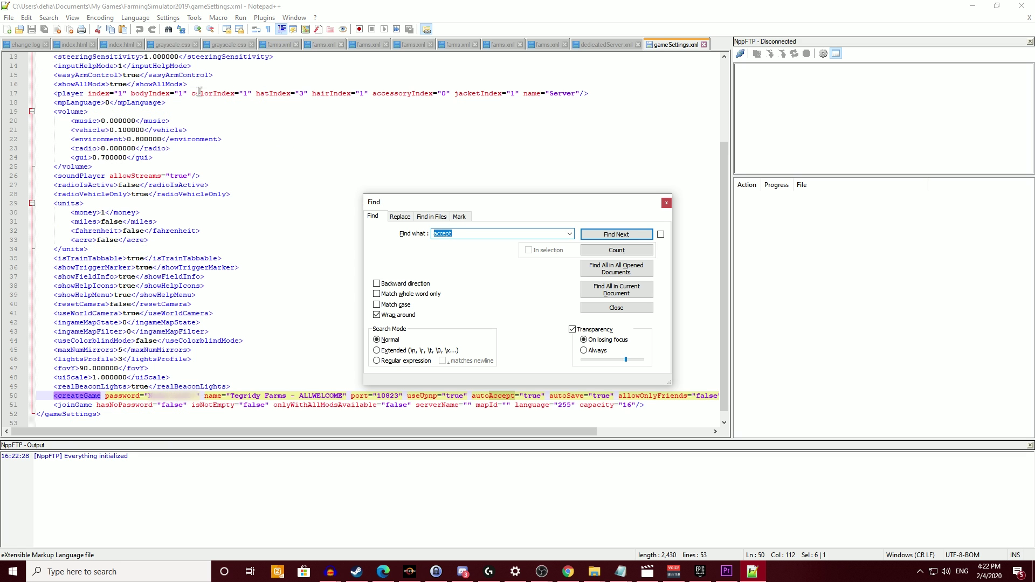
pyautogui.moveTo(455, 203); pyautogui.dragTo(241, 87)
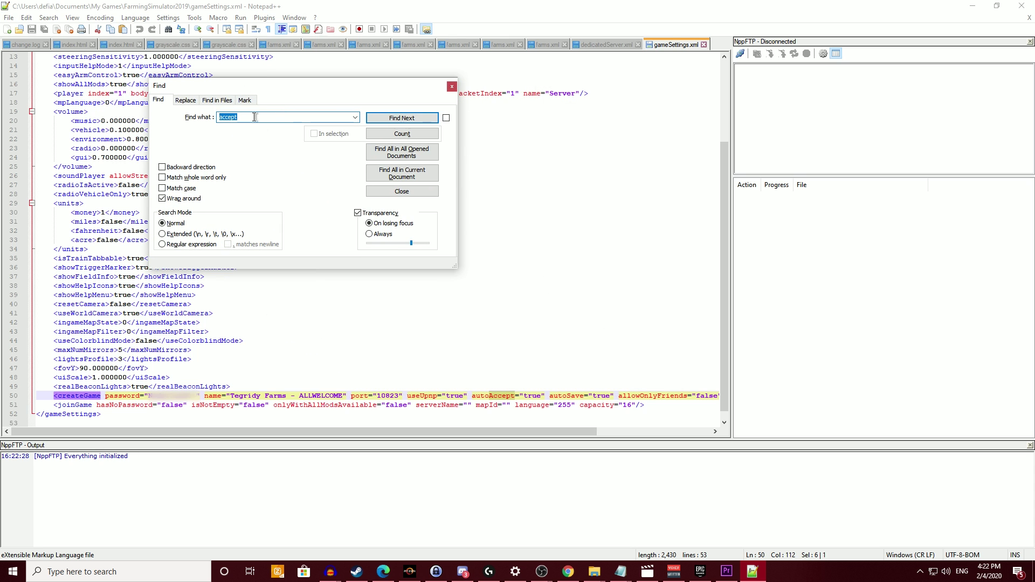
pyautogui.moveTo(471, 396); pyautogui.dragTo(545, 395)
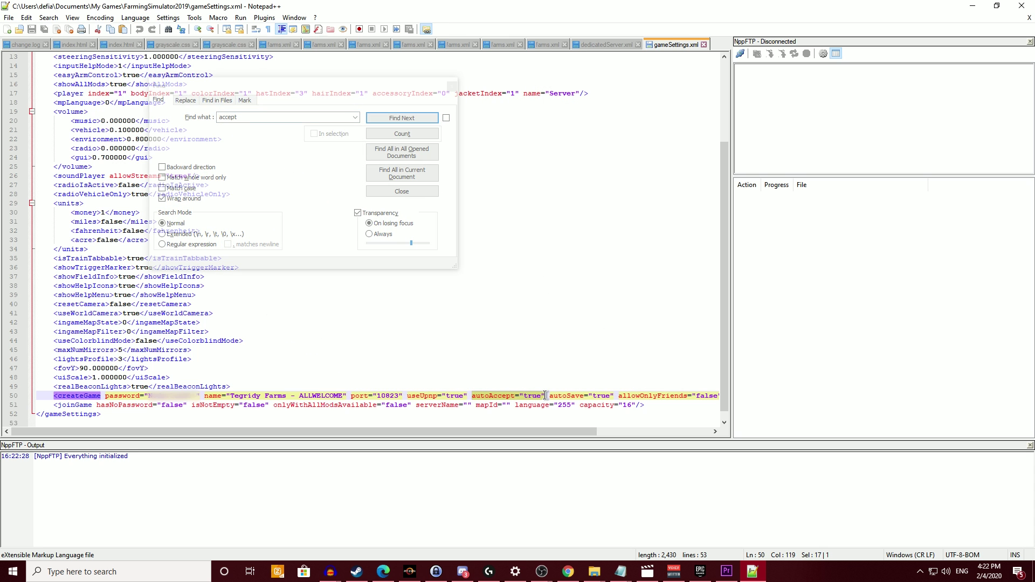